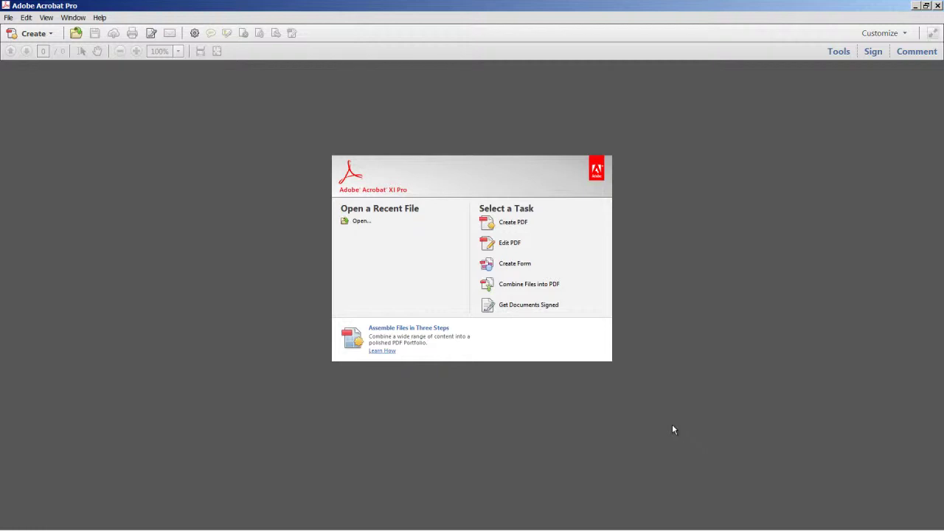
# From the Welcome screen, open the Open dialog and expand the Open from Online Account list
pyautogui.click(439, 225)
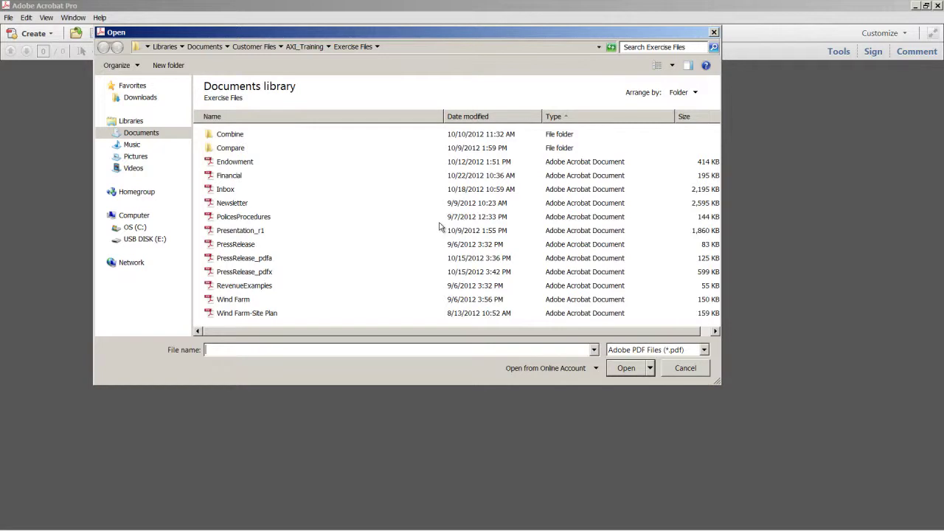
pyautogui.click(593, 368)
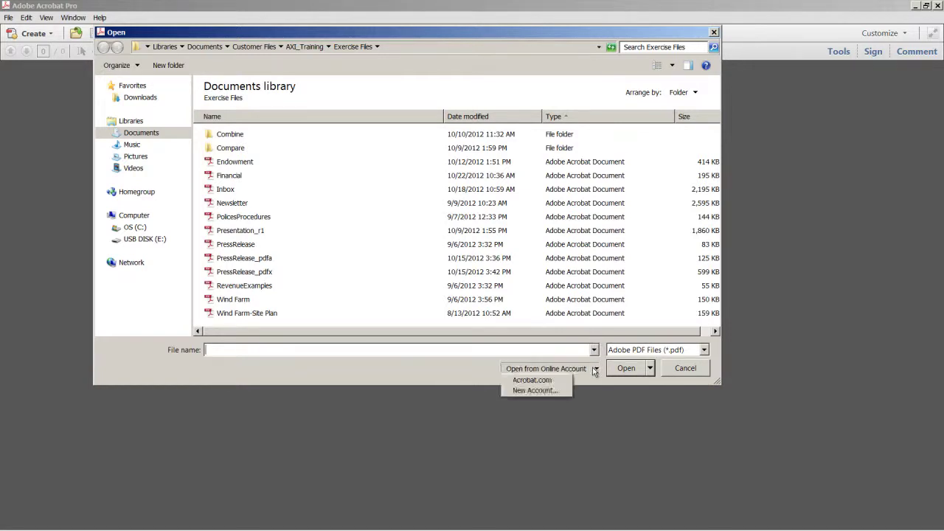
pyautogui.click(563, 392)
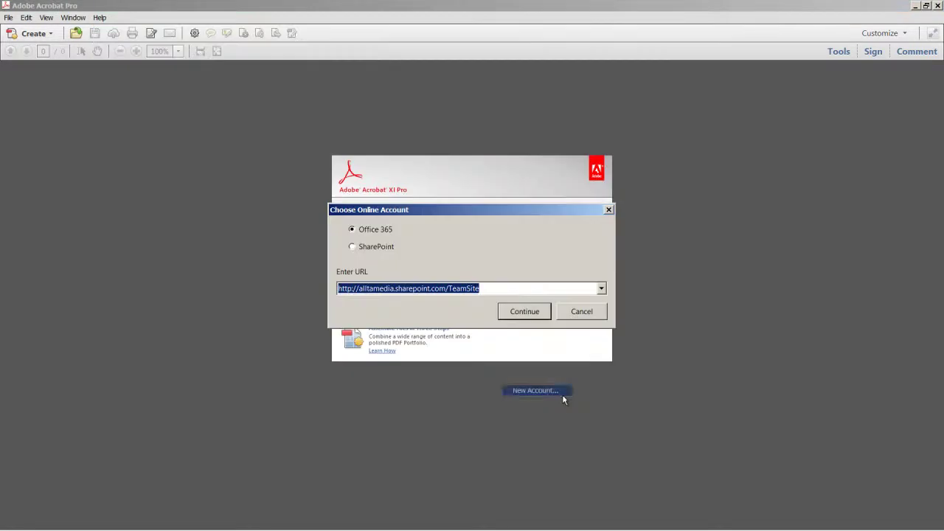
pyautogui.click(394, 248)
pyautogui.click(393, 234)
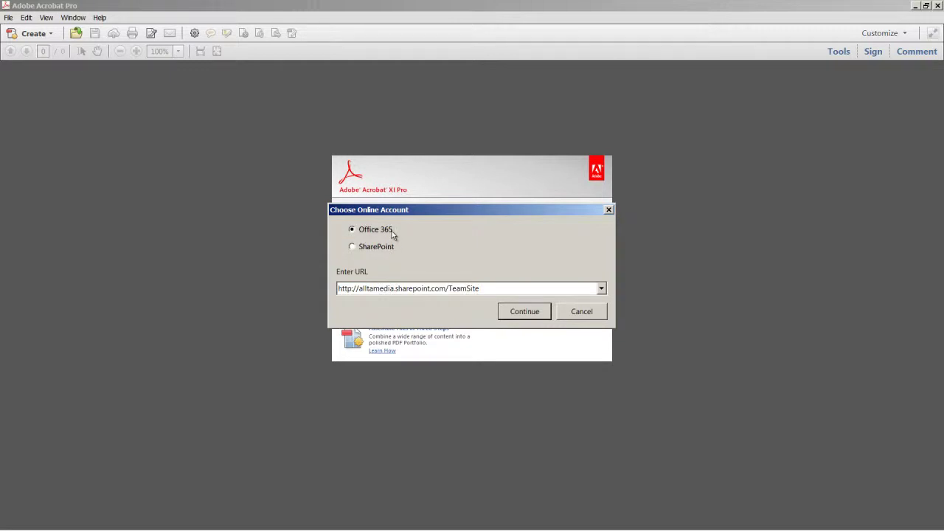
pyautogui.click(518, 288)
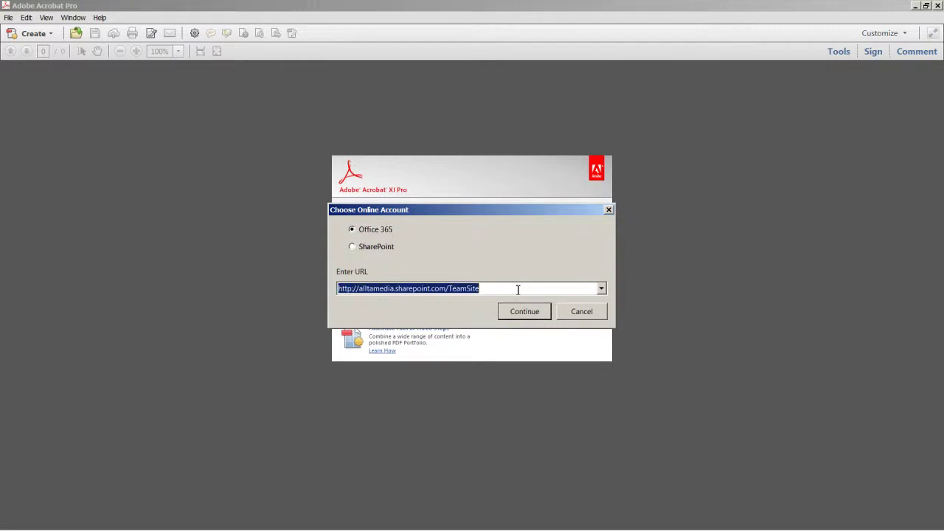
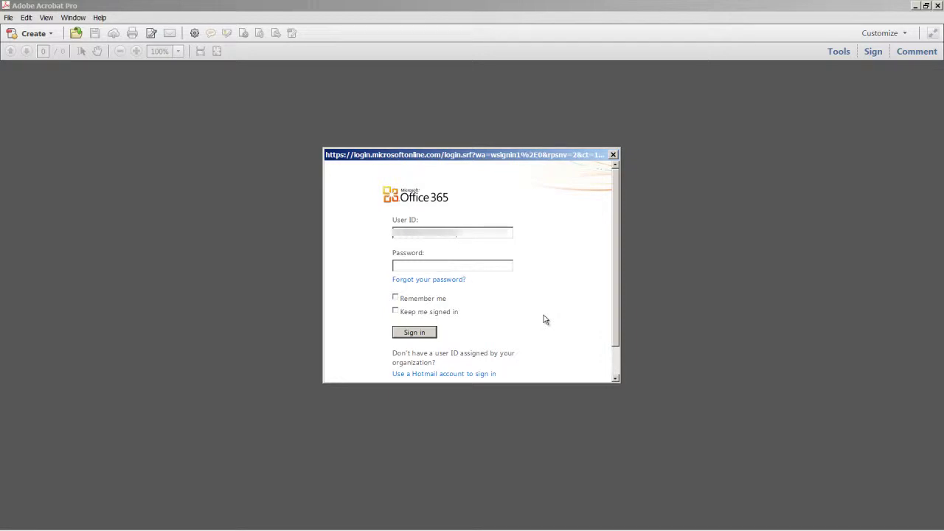
# Finish entering the admin account's user ID in the Office 365 sign-in User ID box
pyautogui.write('.onmic')
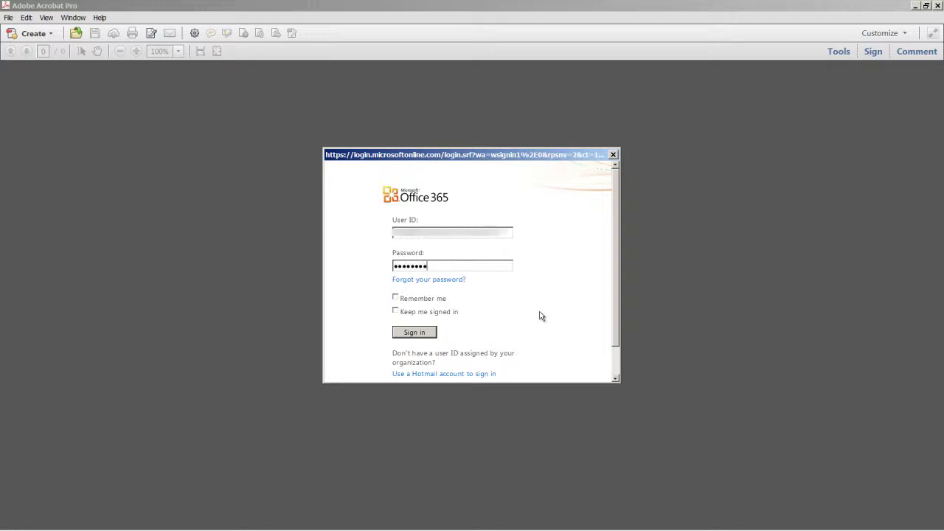
# Sign in to Office 365 and set the online file browser's Show filter to All Files
pyautogui.click(414, 333)
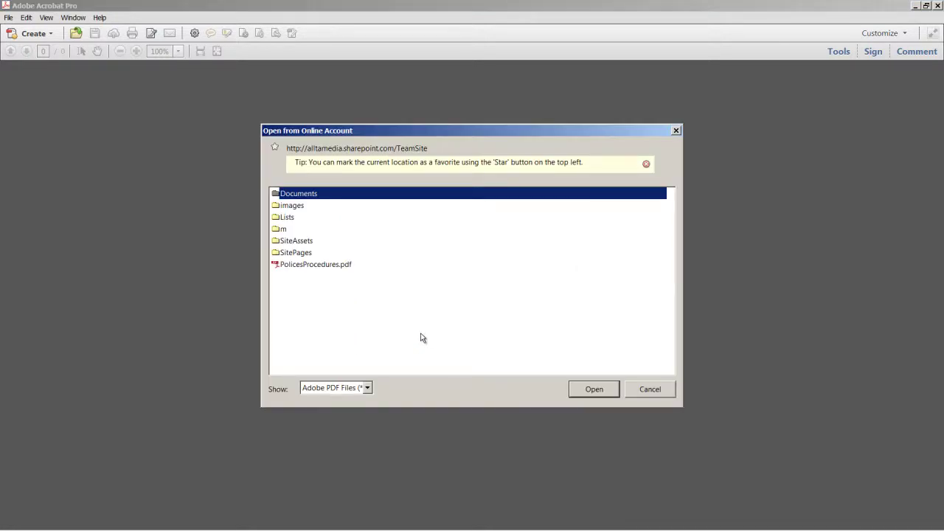
pyautogui.click(367, 388)
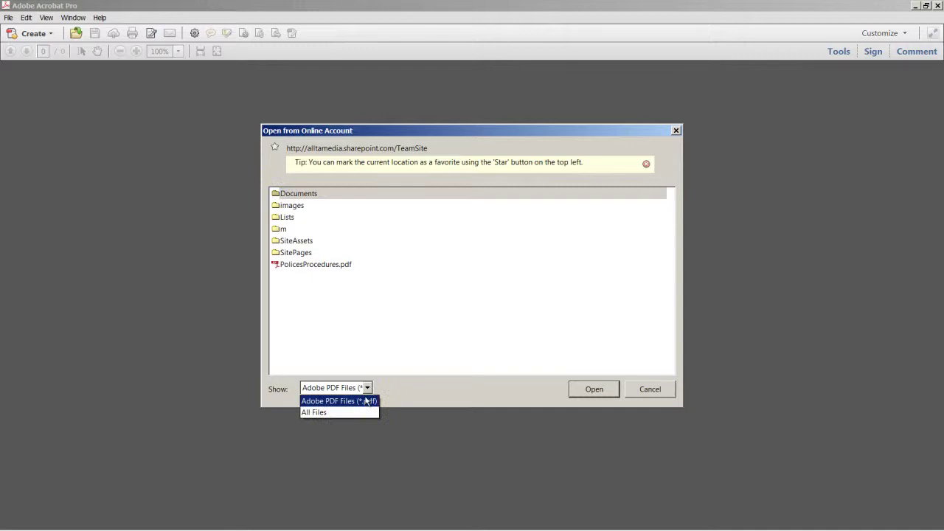
pyautogui.click(360, 412)
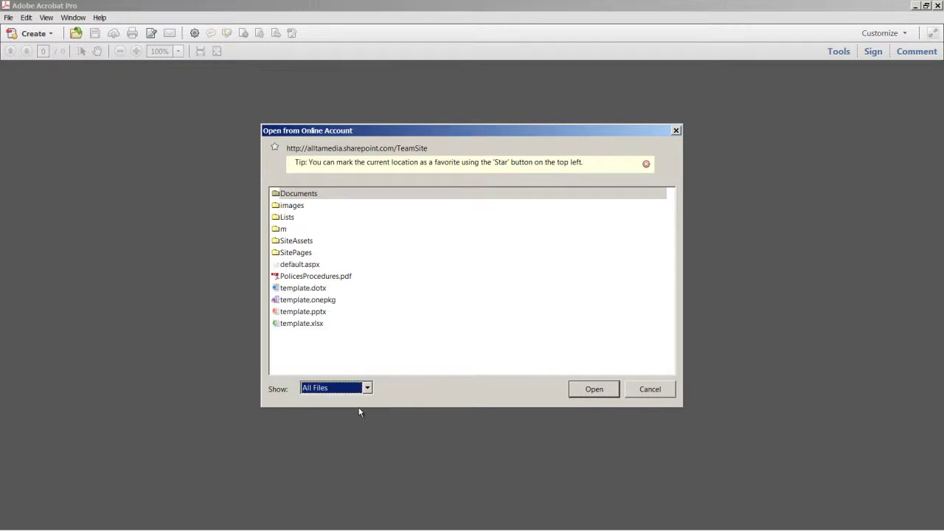
# Favourite the TeamSite Documents folder as 'Conservancy Documents' and open Financial.pdf from it
pyautogui.doubleClick(313, 195)
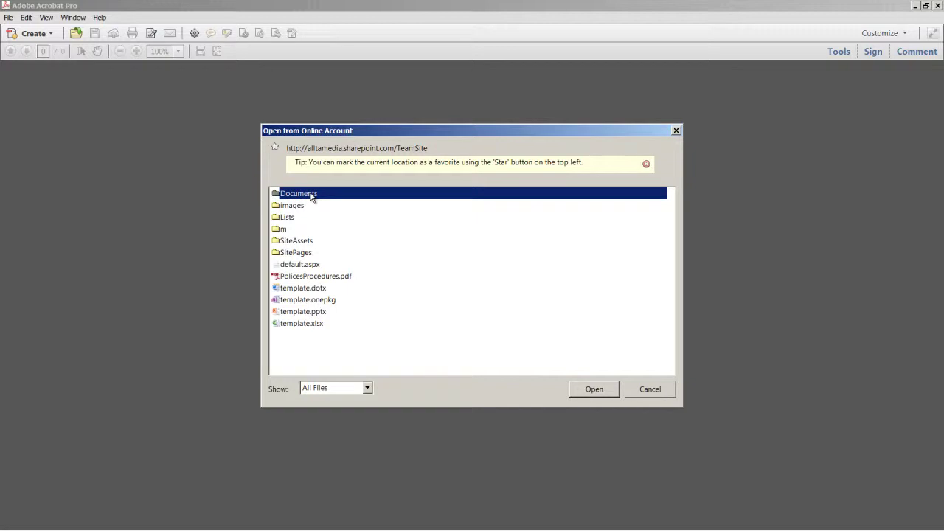
pyautogui.click(274, 149)
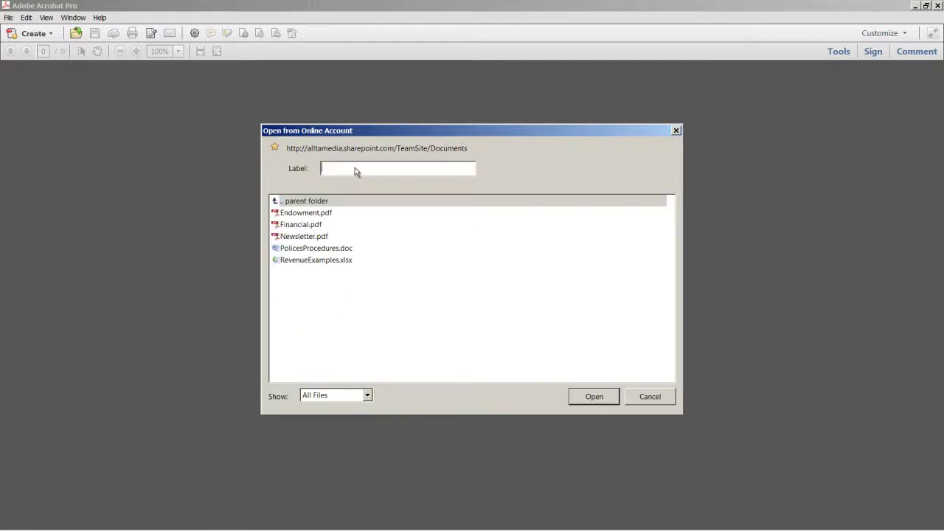
pyautogui.write('Conservancy Documents')
pyautogui.click(319, 229)
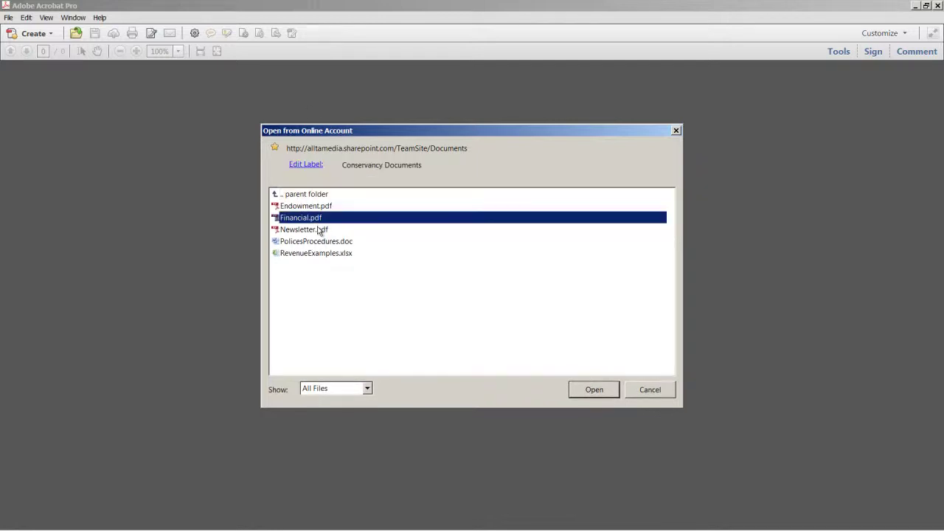
pyautogui.click(610, 392)
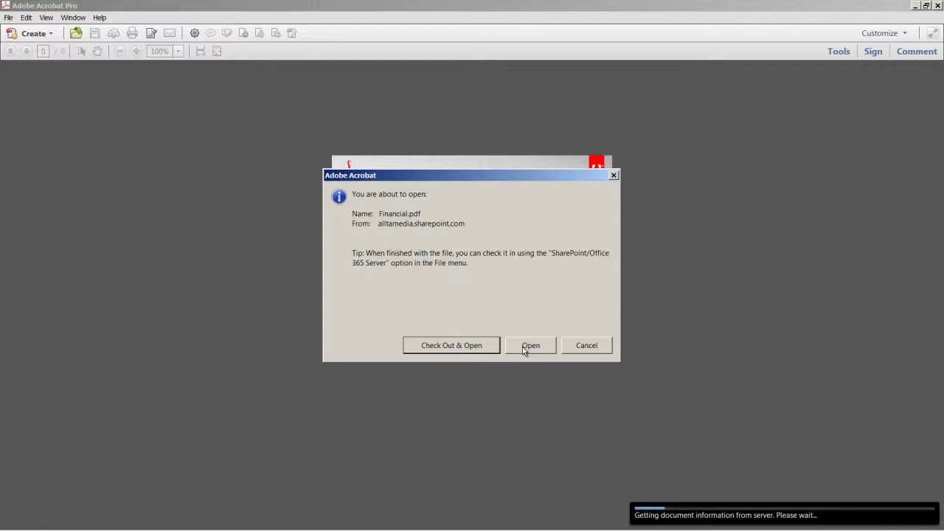
# Choose Check Out & Open so Financial.pdf opens checked out for editing
pyautogui.click(480, 348)
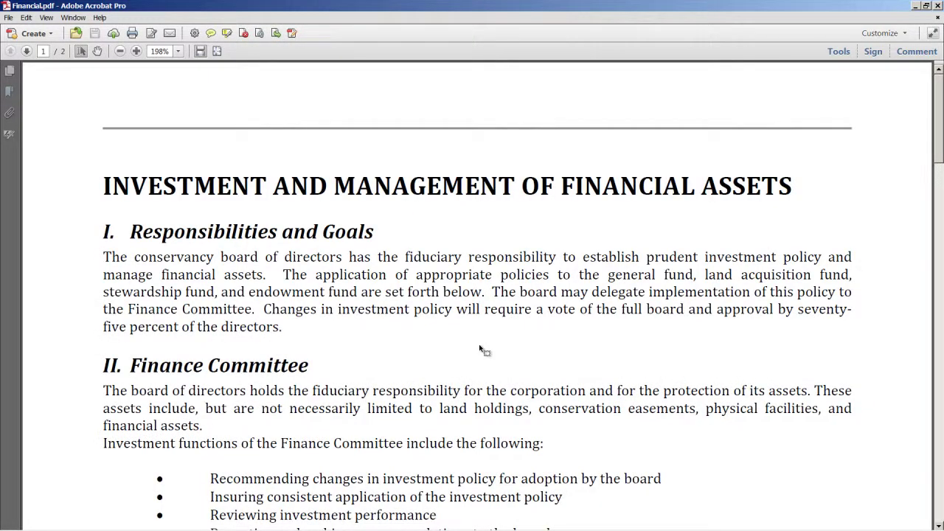
# Fit the full page and add a sticky note by the title: 'This policy needs to be update'
pyautogui.click(217, 51)
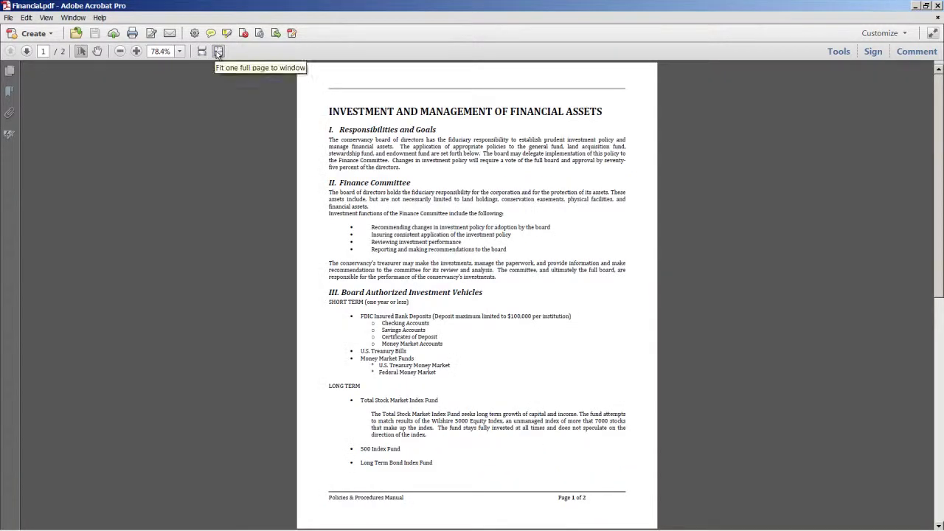
pyautogui.click(211, 33)
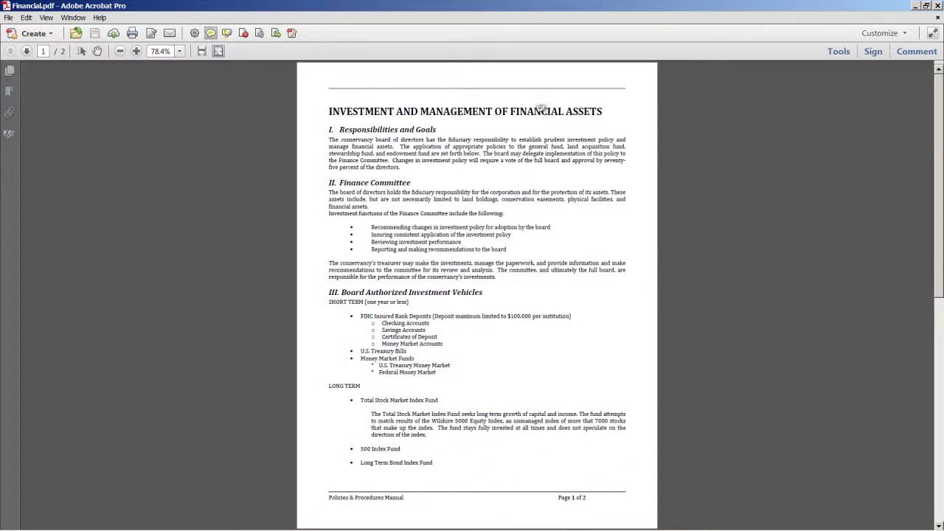
pyautogui.click(619, 117)
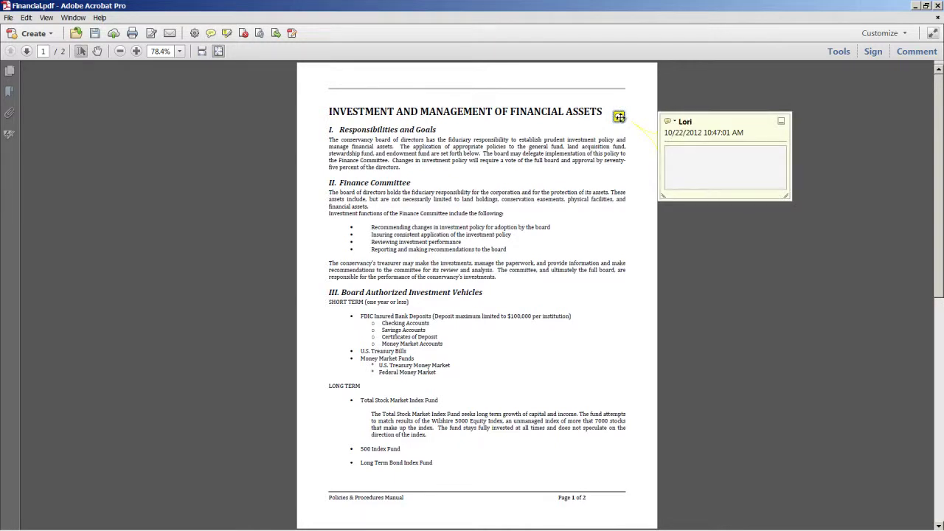
pyautogui.write('This policy needs to be update')
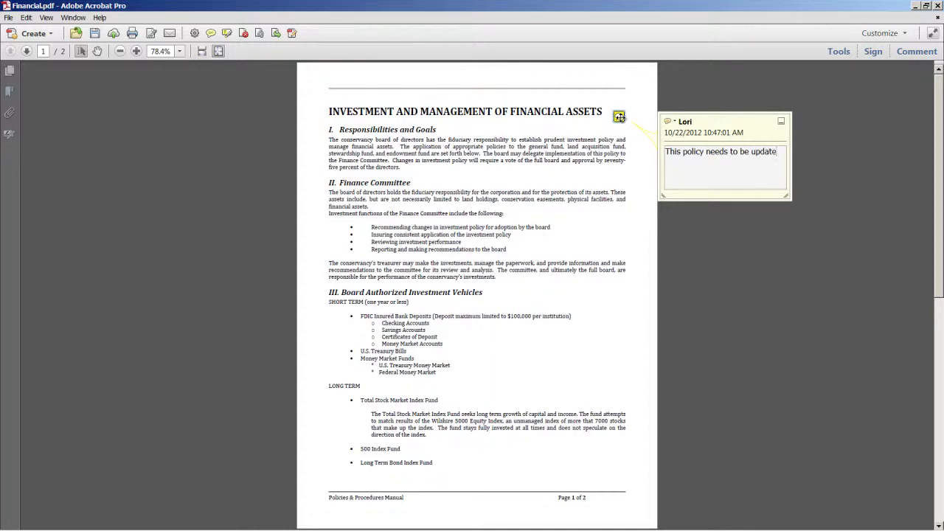
pyautogui.click(781, 120)
pyautogui.hotkey('alt', 'f')
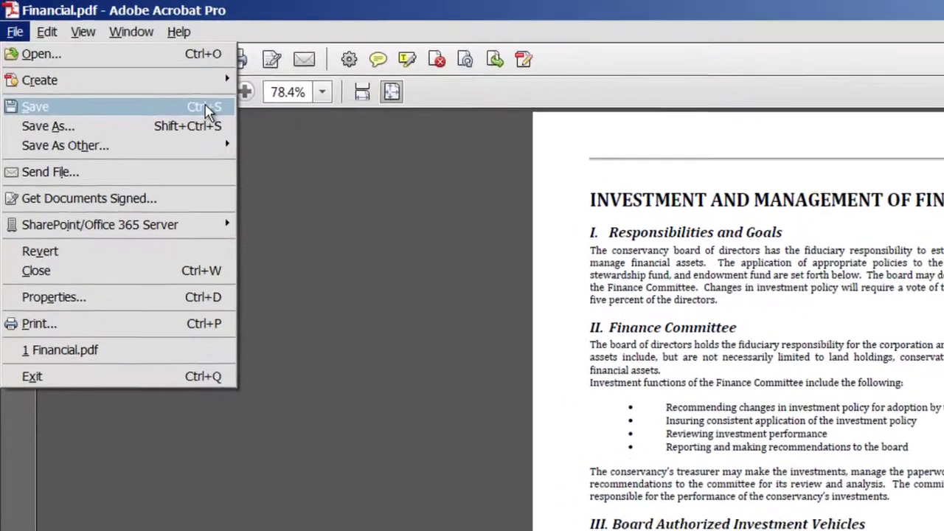
# Set Financial.pdf's SharePoint Title property to 'Financial Policy' in Prepare Document Properties
pyautogui.moveTo(205, 232)
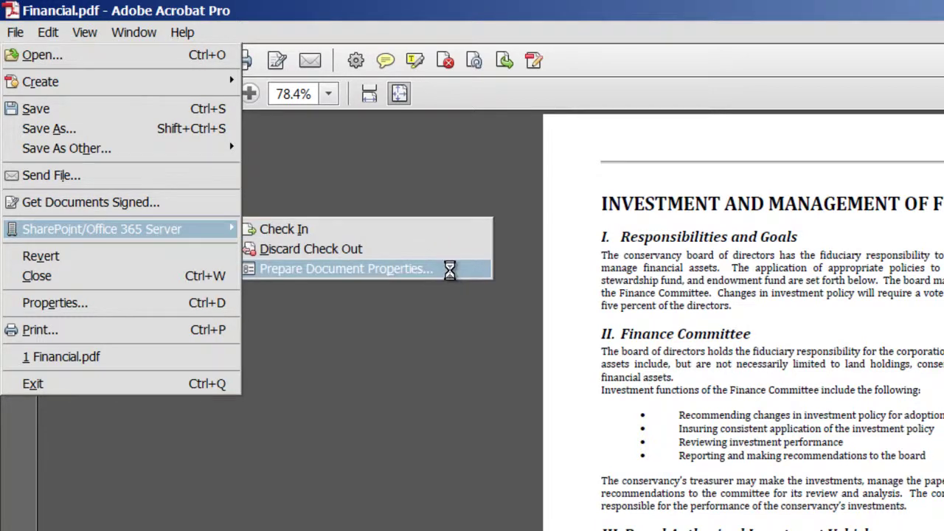
pyautogui.click(449, 272)
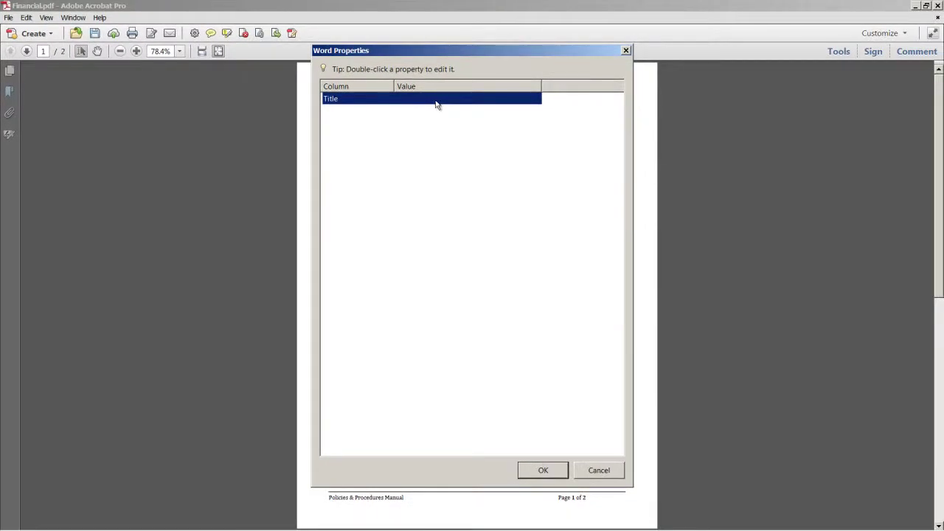
pyautogui.doubleClick(435, 104)
pyautogui.write('Fi')
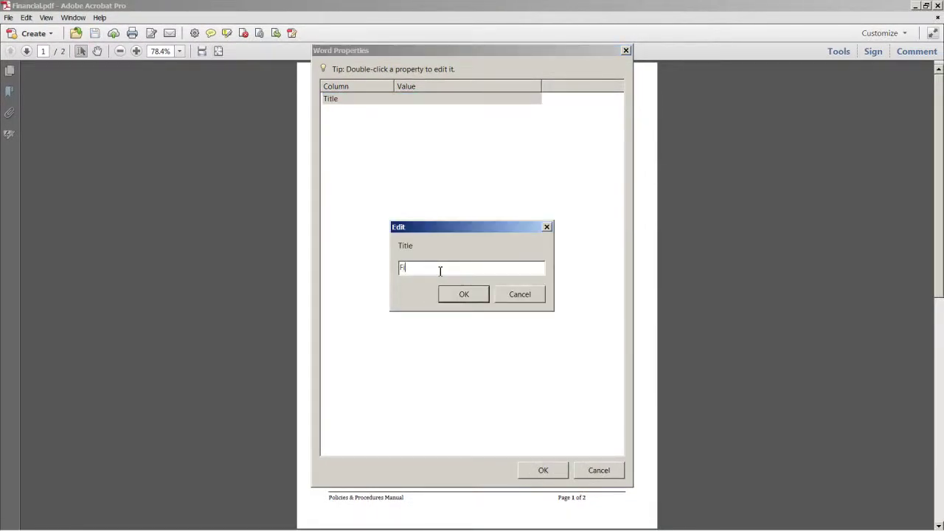
pyautogui.write('nancial Policy')
pyautogui.click(474, 293)
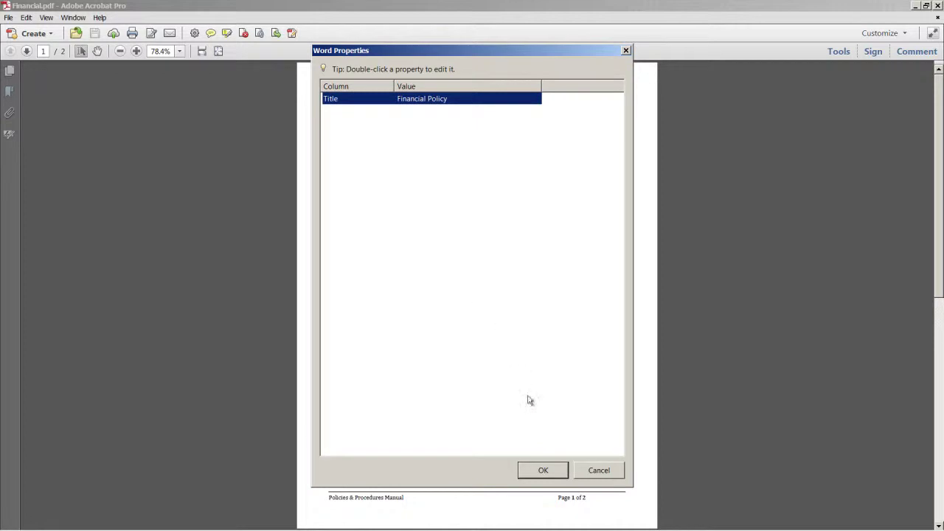
pyautogui.click(543, 470)
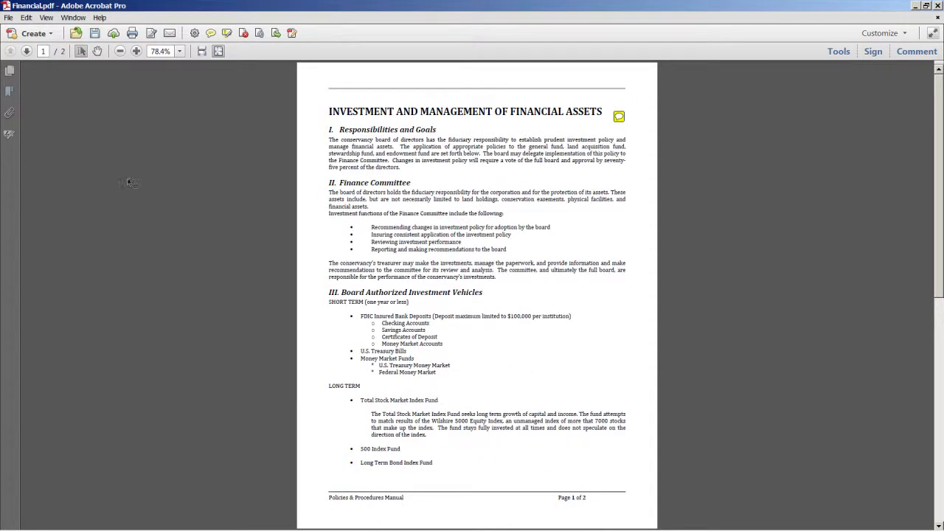
# Save Financial.pdf and check it in to SharePoint with the comment 'Draft of new version'
pyautogui.click(9, 17)
pyautogui.click(9, 17)
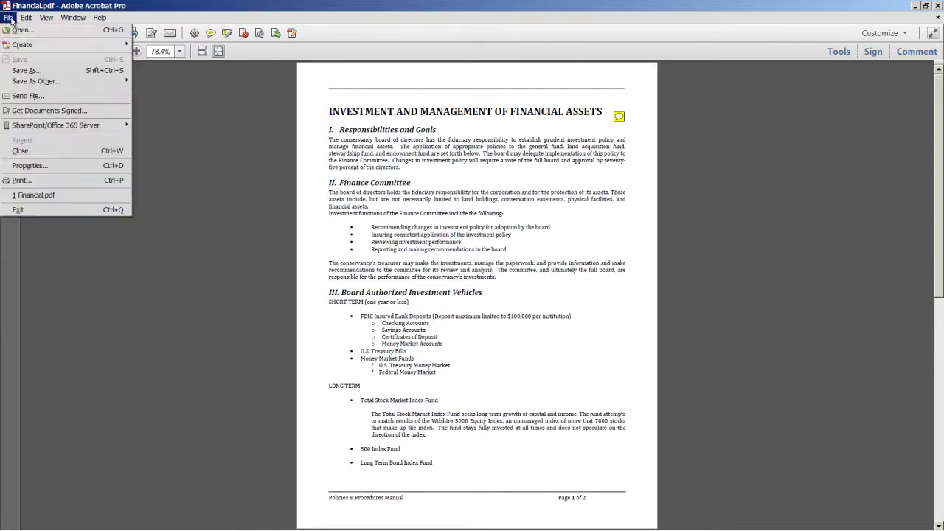
pyautogui.moveTo(73, 123)
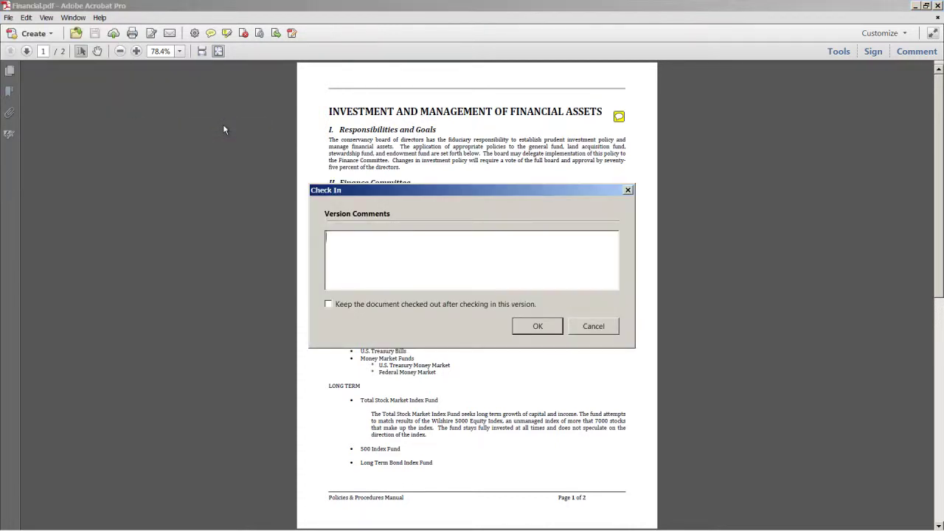
pyautogui.write('Draft of new version')
pyautogui.click(529, 331)
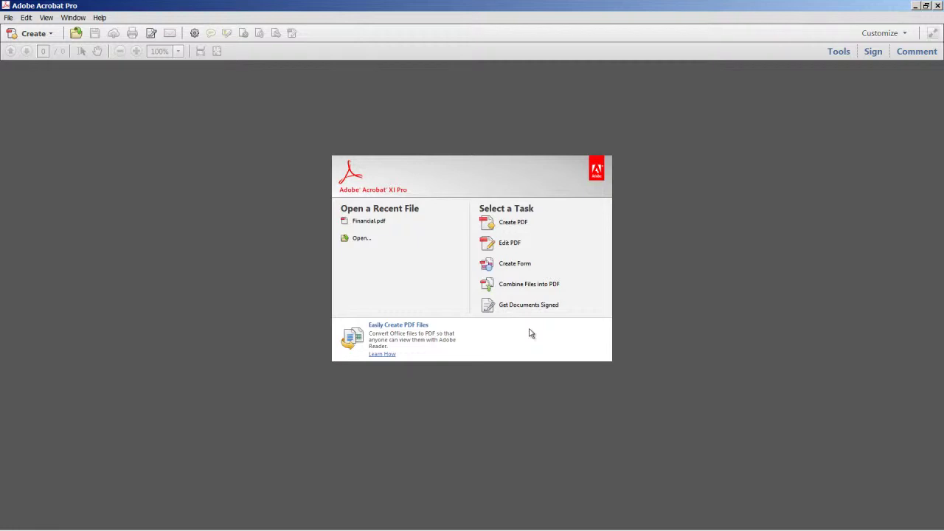
# Start Combine Files and browse the Conservancy Documents online library for files to add
pyautogui.click(584, 283)
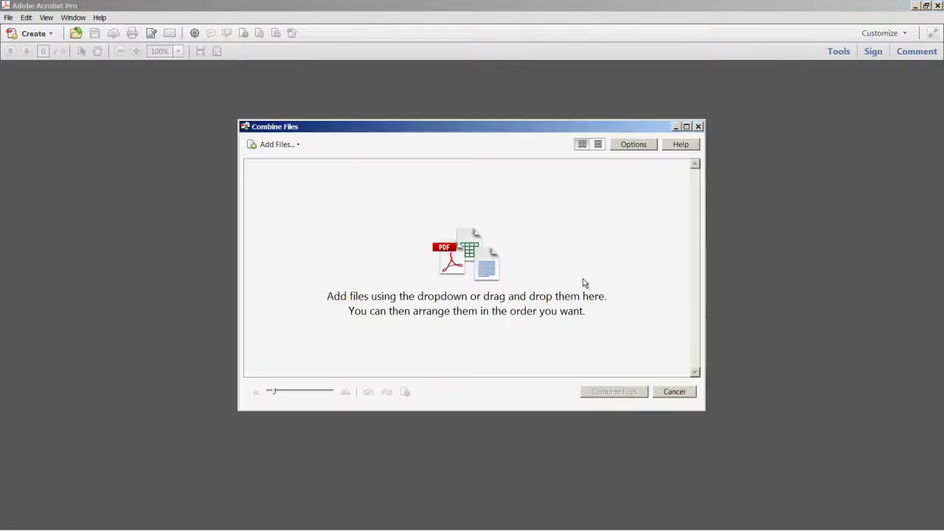
pyautogui.click(297, 145)
pyautogui.click(299, 163)
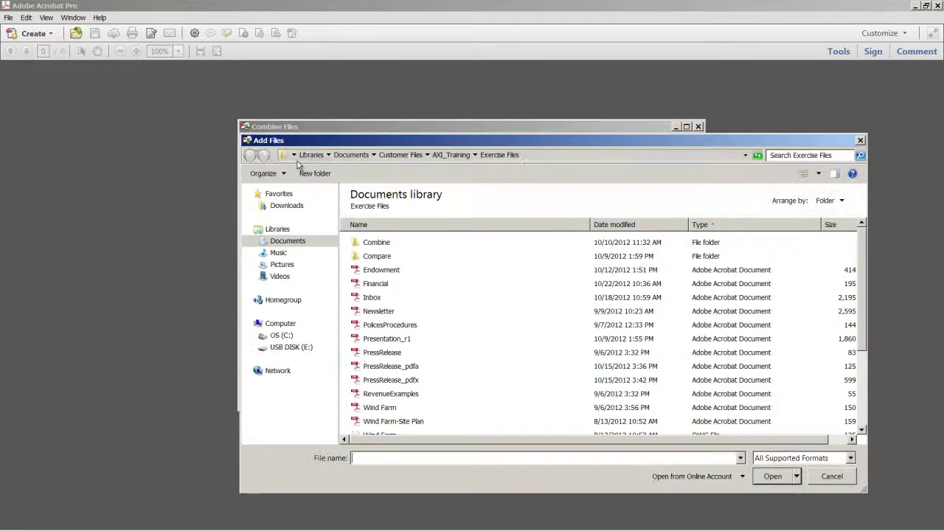
pyautogui.click(742, 476)
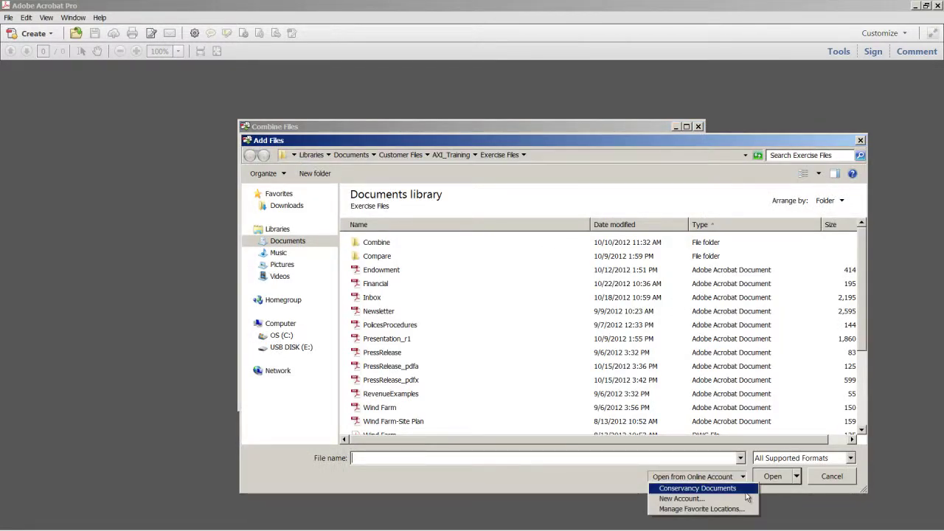
pyautogui.click(745, 491)
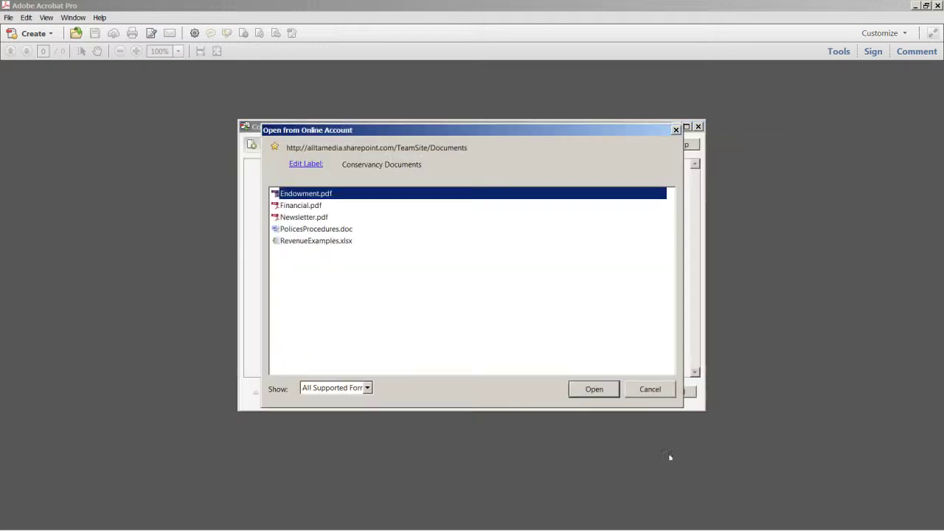
# Add Endowment, Financial, Newsletter, PoliciesProcedures.doc and RevenueExamples.xlsx to the combine list
pyautogui.keyDown('shift'); pyautogui.click(330, 243); pyautogui.keyUp('shift')
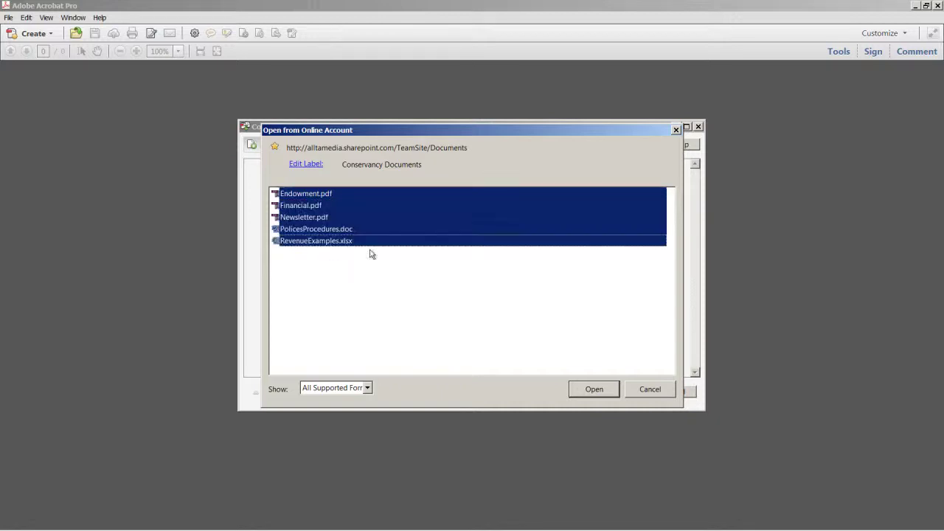
pyautogui.click(610, 391)
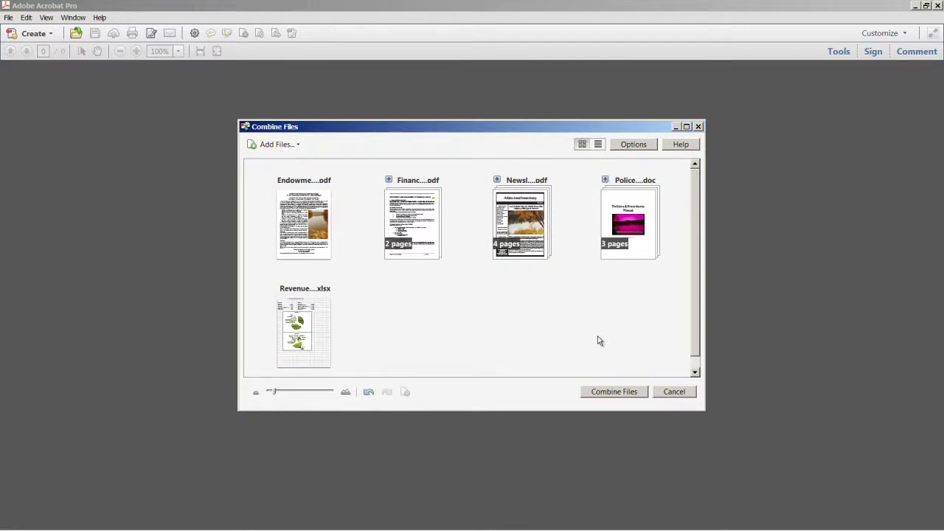
# Move PolicesProcedures.doc ahead of Newsletter and combine the five files into an 11-page Binder1.pdf
pyautogui.moveTo(646, 255)
pyautogui.moveTo(639, 227)
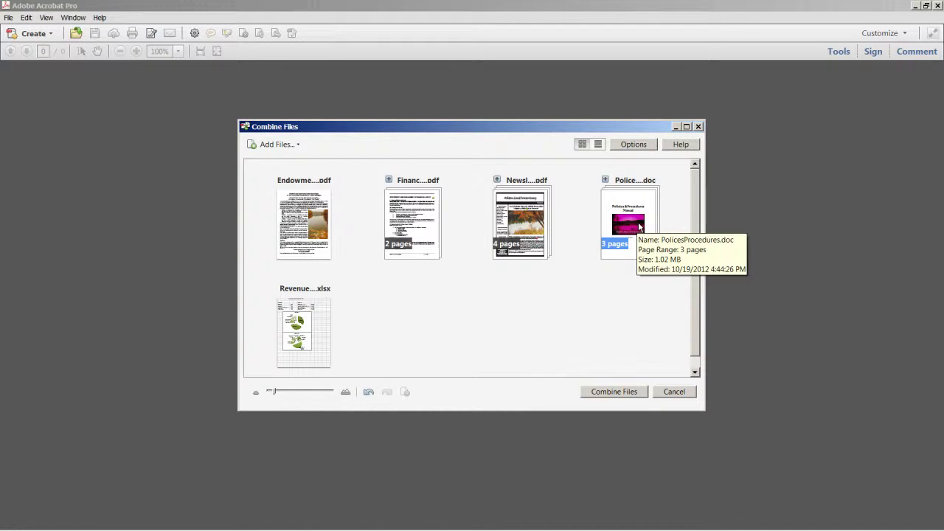
pyautogui.moveTo(639, 227); pyautogui.dragTo(479, 220)
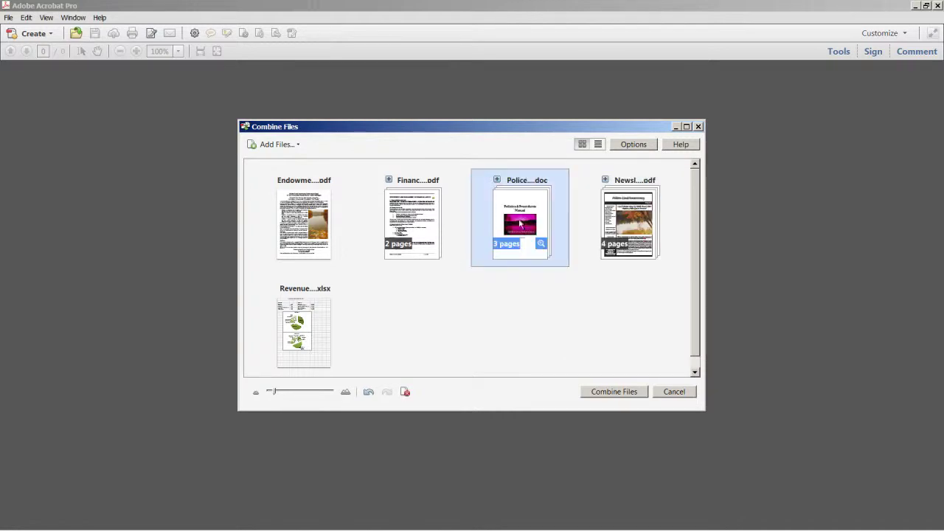
pyautogui.click(640, 396)
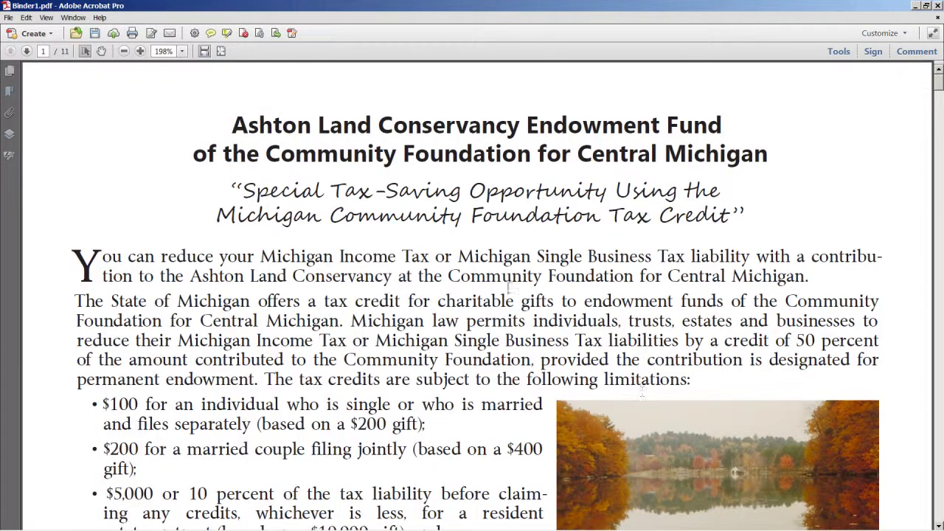
# Fit Binder1.pdf's first page to the window and scroll through its page thumbnails
pyautogui.click(221, 51)
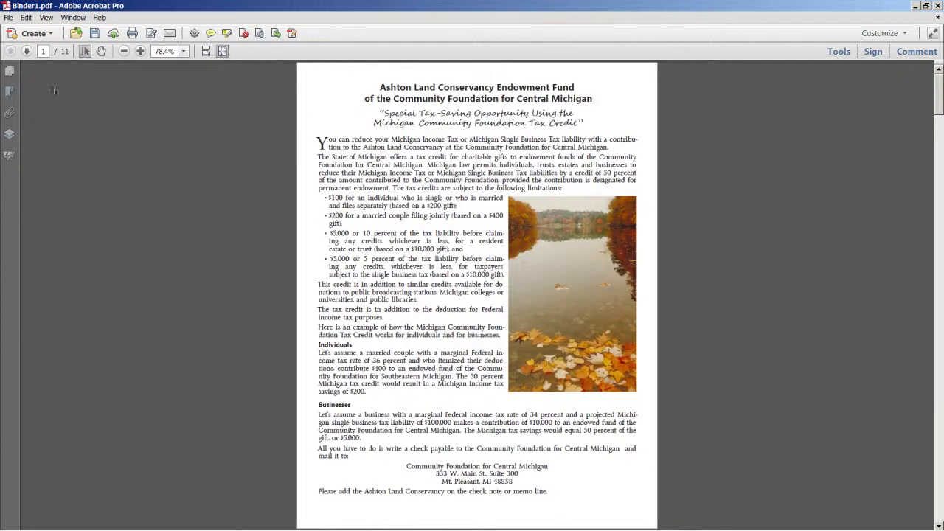
pyautogui.click(10, 71)
pyautogui.moveTo(107, 148); pyautogui.dragTo(124, 137)
# Save the merged PDF as 'Combined' to the Conservancy Documents SharePoint library, accepting the Word properties
pyautogui.click(9, 18)
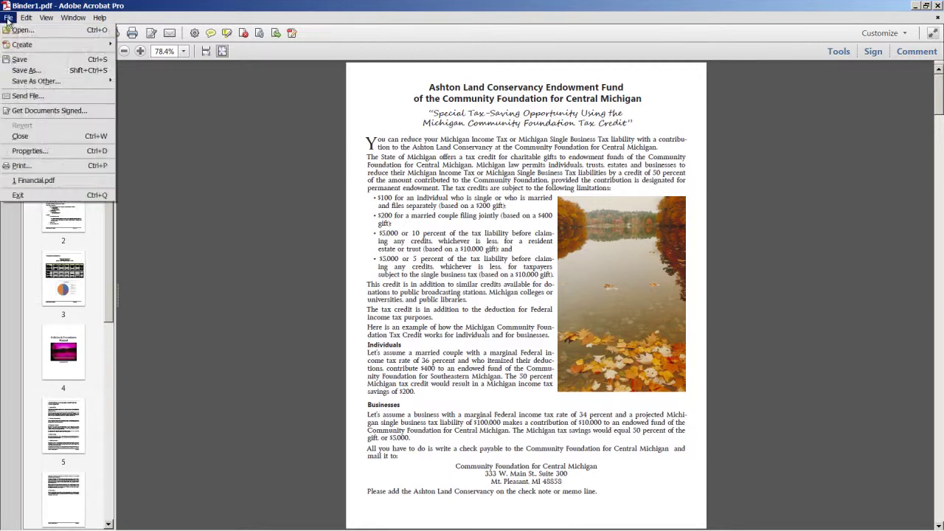
pyautogui.click(25, 70)
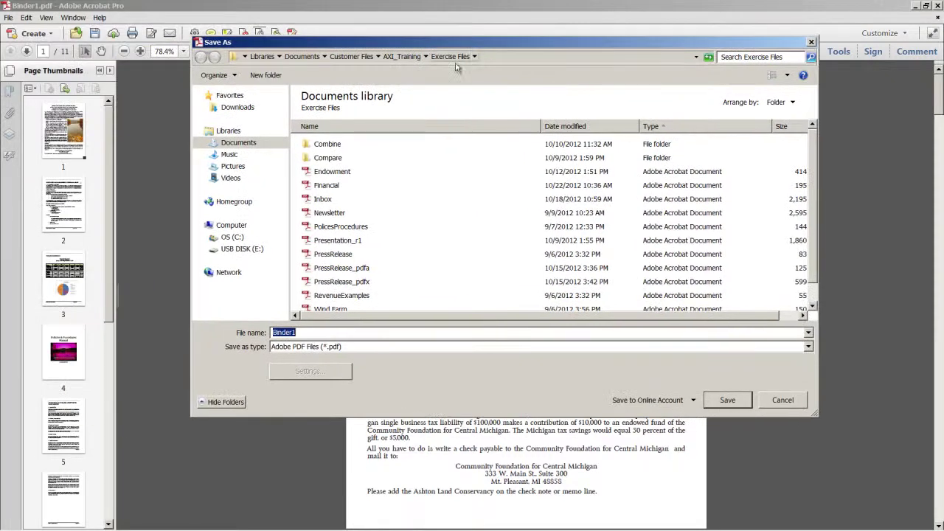
pyautogui.click(697, 400)
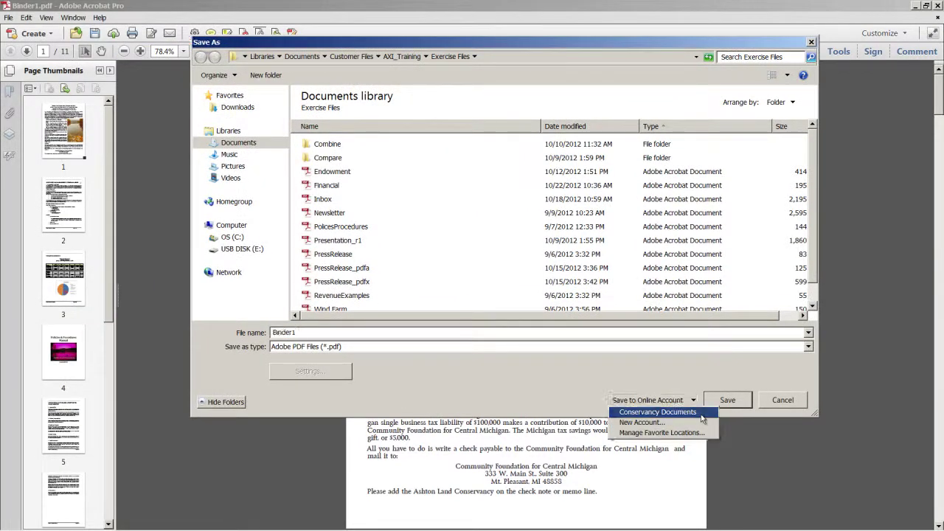
pyautogui.click(700, 414)
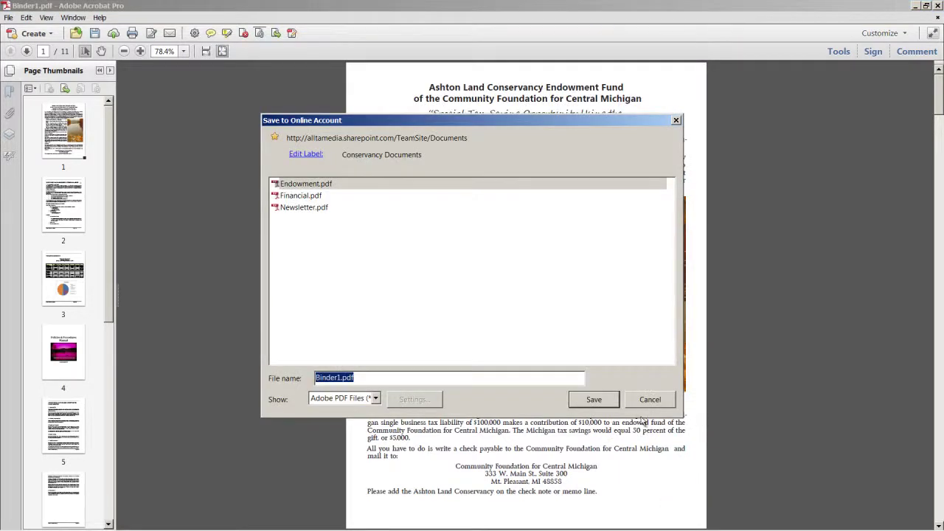
pyautogui.write('Combined')
pyautogui.click(600, 403)
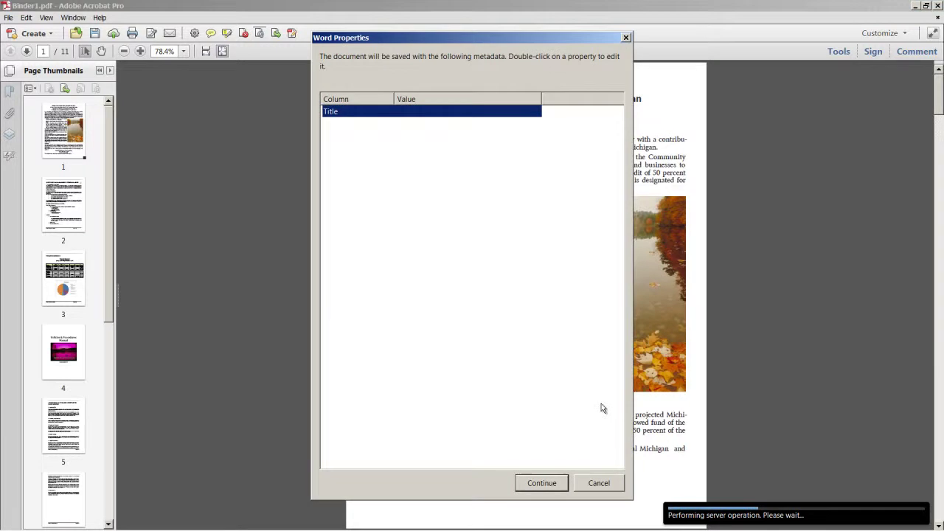
pyautogui.click(553, 481)
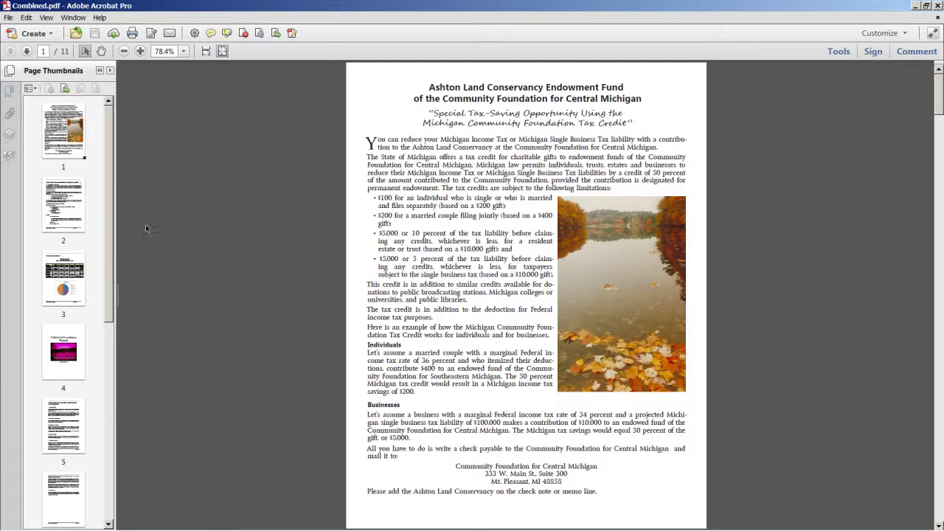
# From Replace Pages, open Manage Favorite Locations showing the Conservancy Documents SharePoint favourite
pyautogui.click(30, 88)
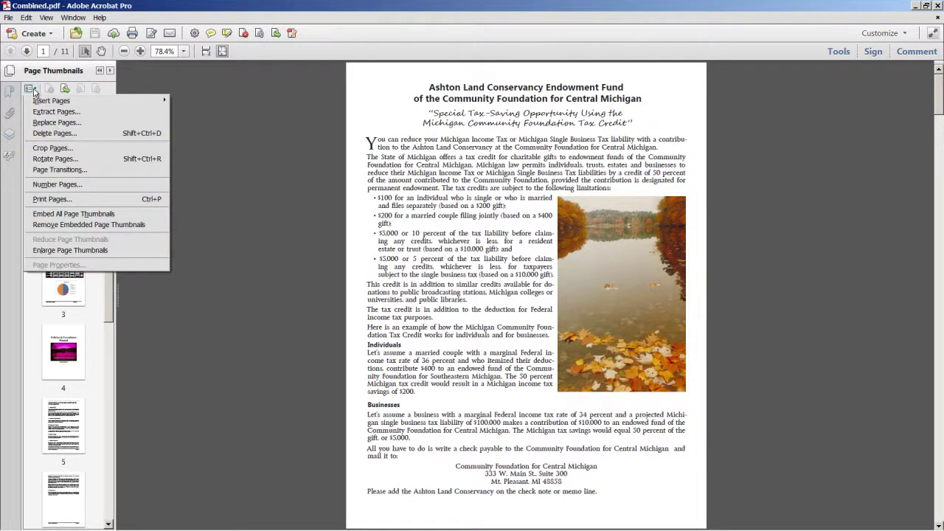
pyautogui.click(124, 123)
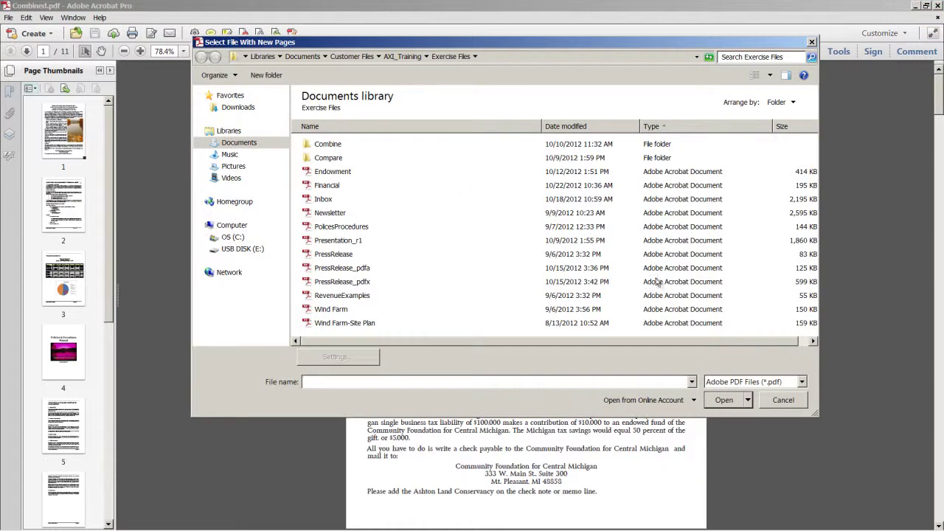
pyautogui.click(694, 402)
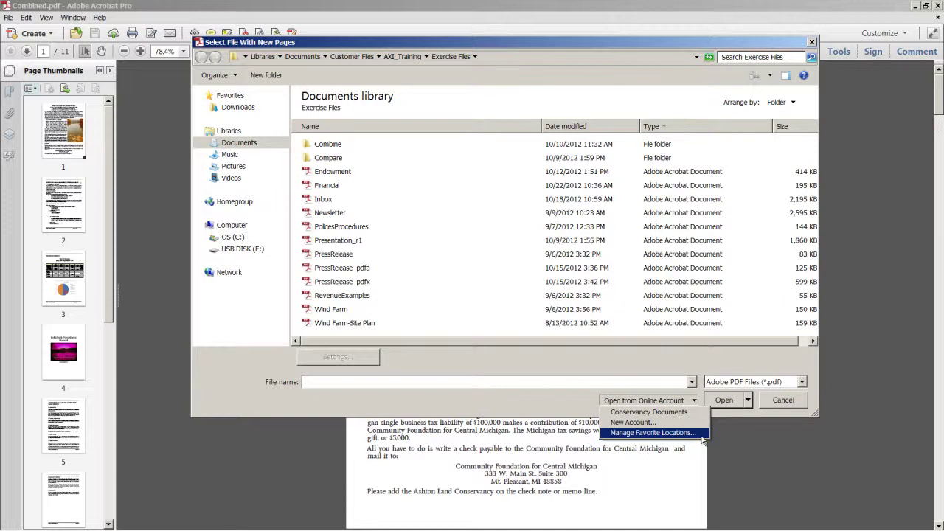
pyautogui.click(702, 435)
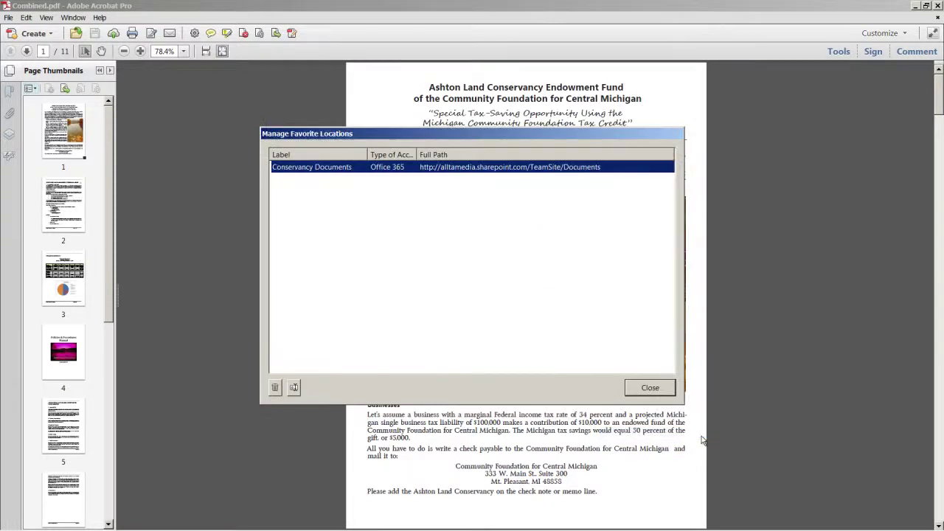
# Back out of removing the Conservancy Documents favourite and close the favourite locations manager
pyautogui.click(275, 388)
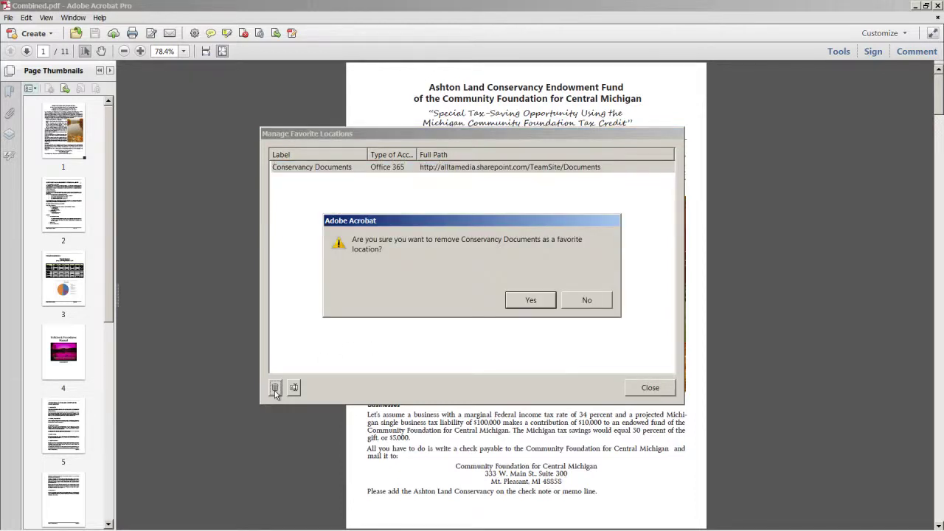
pyautogui.click(604, 301)
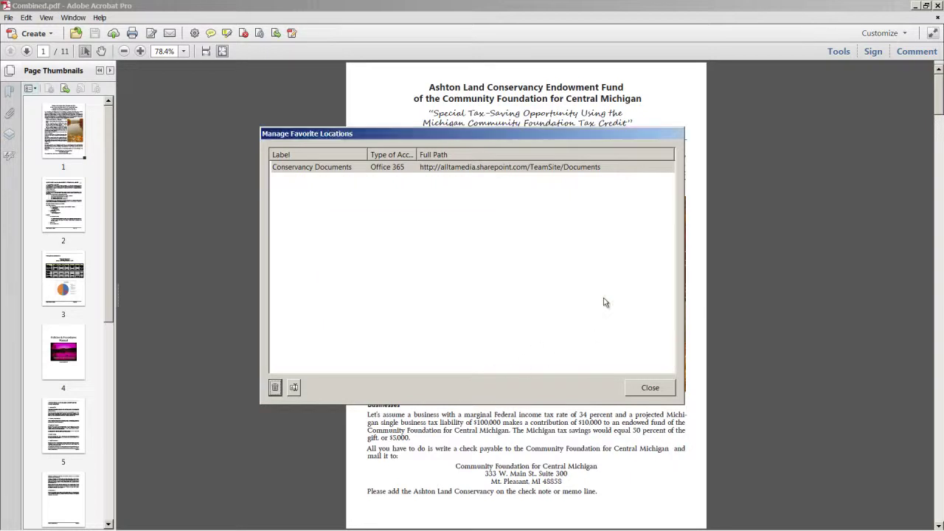
pyautogui.click(668, 391)
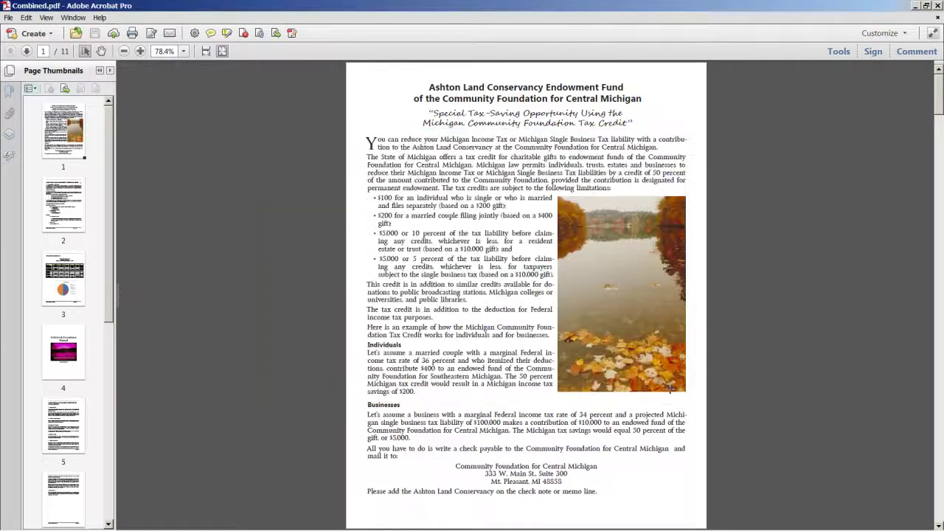